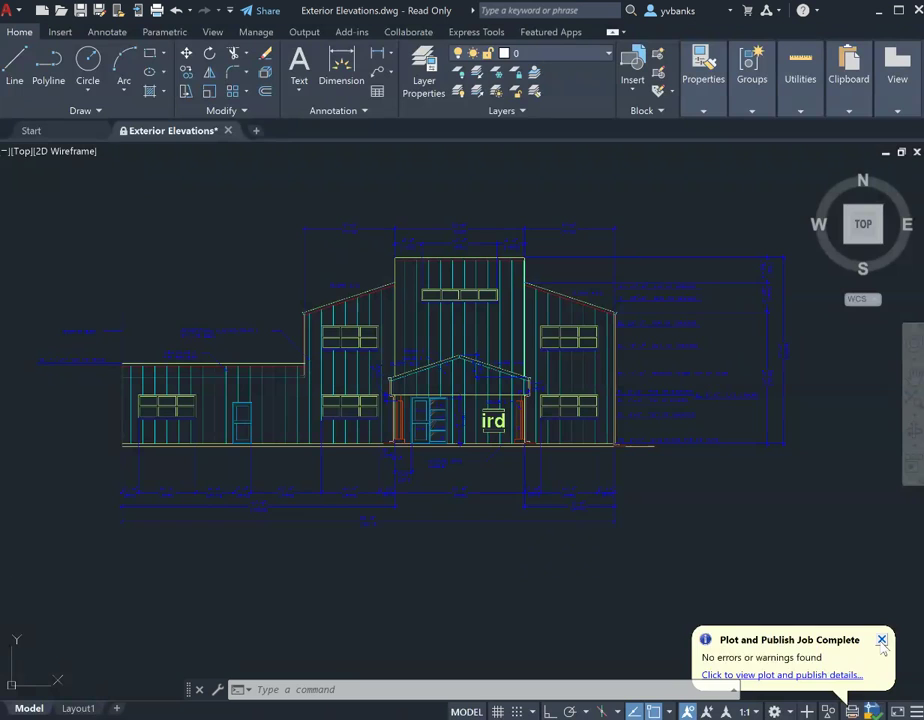
Close the 'Plot and Publish Job Complete' notice in the status bar.
{"action": "left_click", "coordinate": [882, 640]}
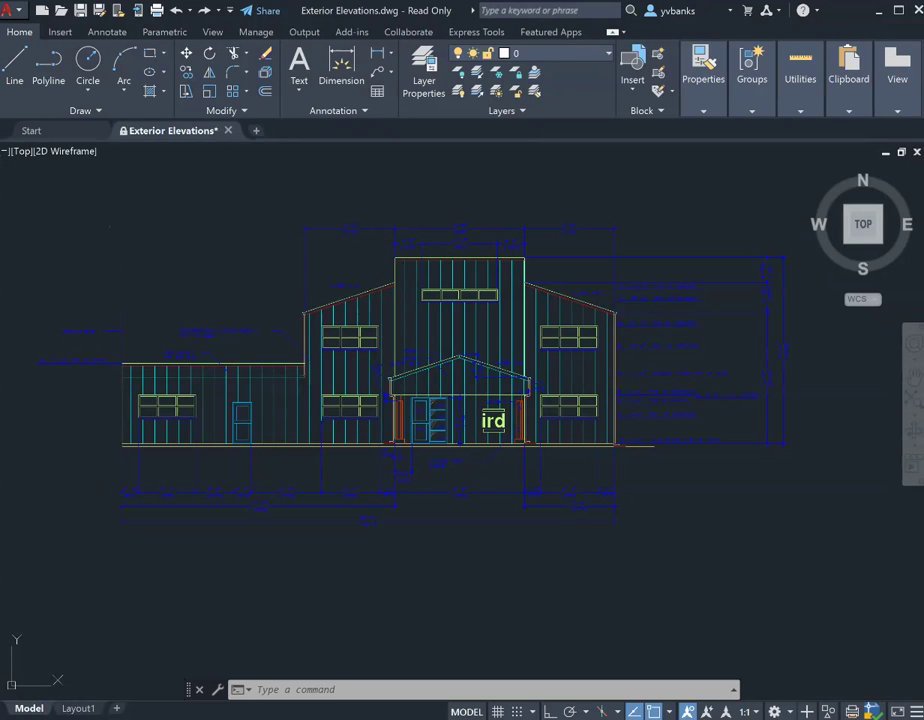
Open the Plot - Model dialog (DWF6 ePlot, ARCH D, Extents) with Ctrl+P, closing and reopening it once.
{"action": "key", "text": "ctrl+p"}
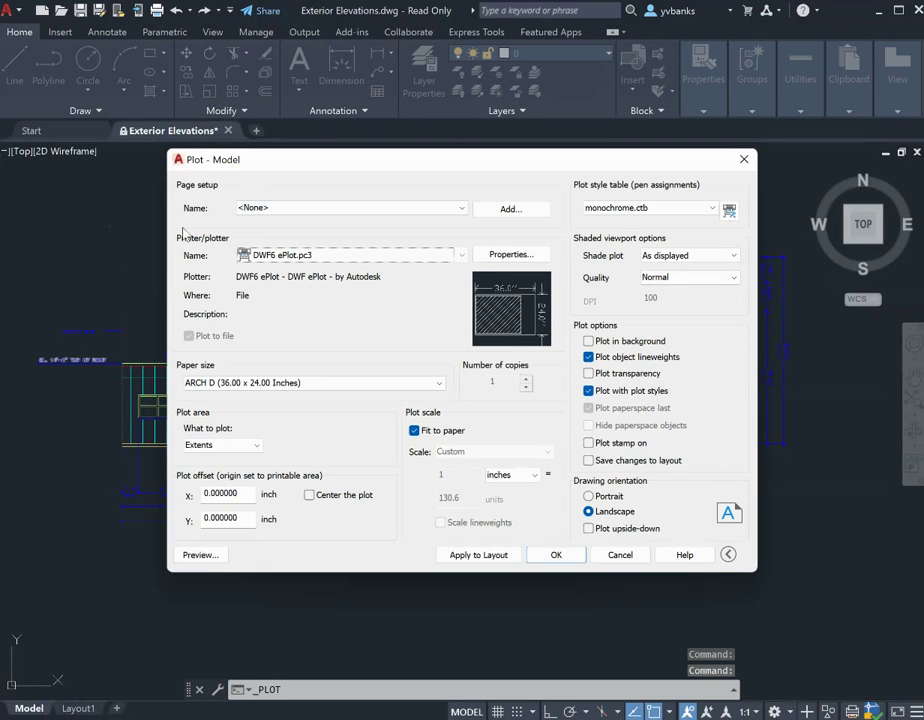
{"action": "left_click", "coordinate": [744, 160]}
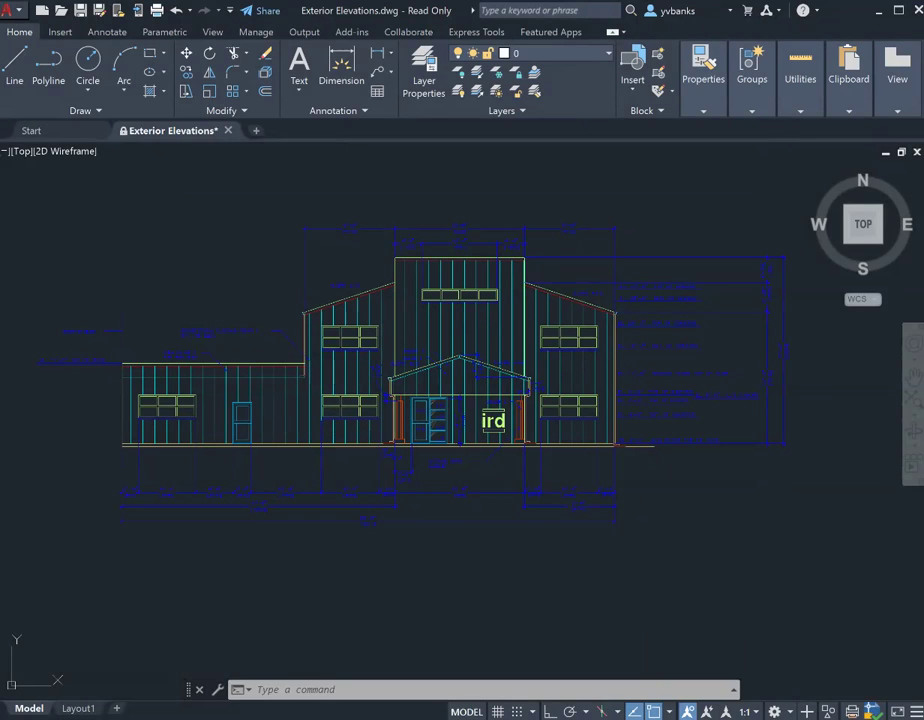
{"action": "key", "text": "ctrl+p"}
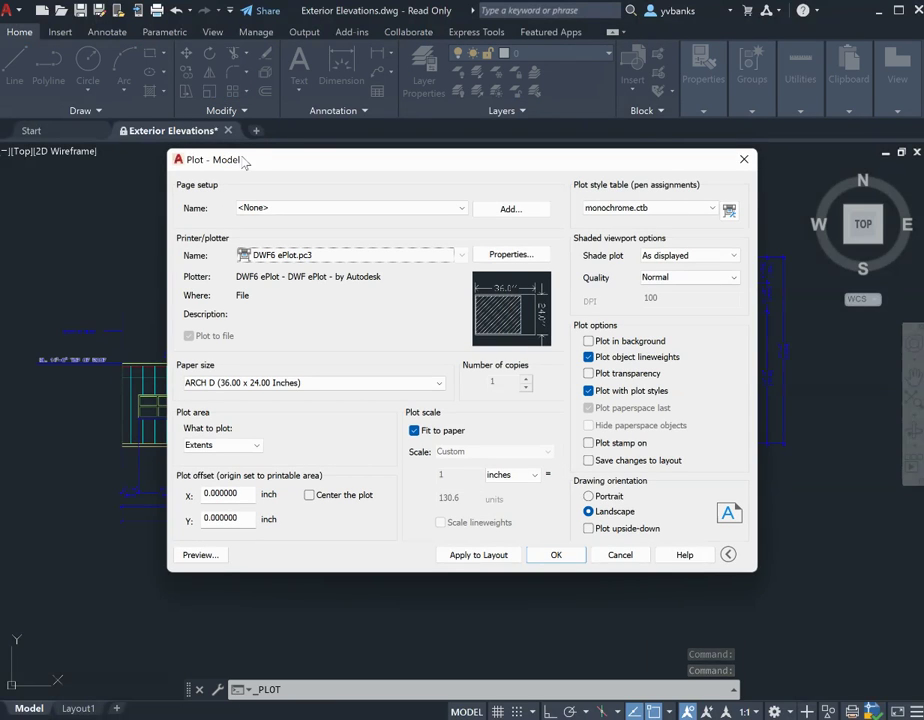
{"action": "left_click", "coordinate": [462, 211]}
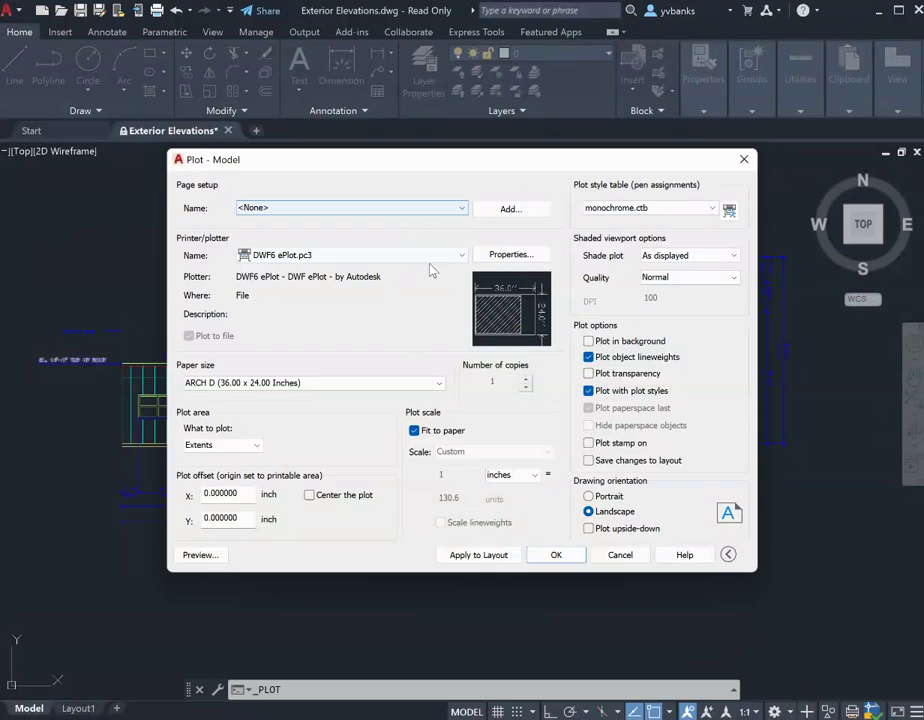
{"action": "left_click", "coordinate": [463, 216]}
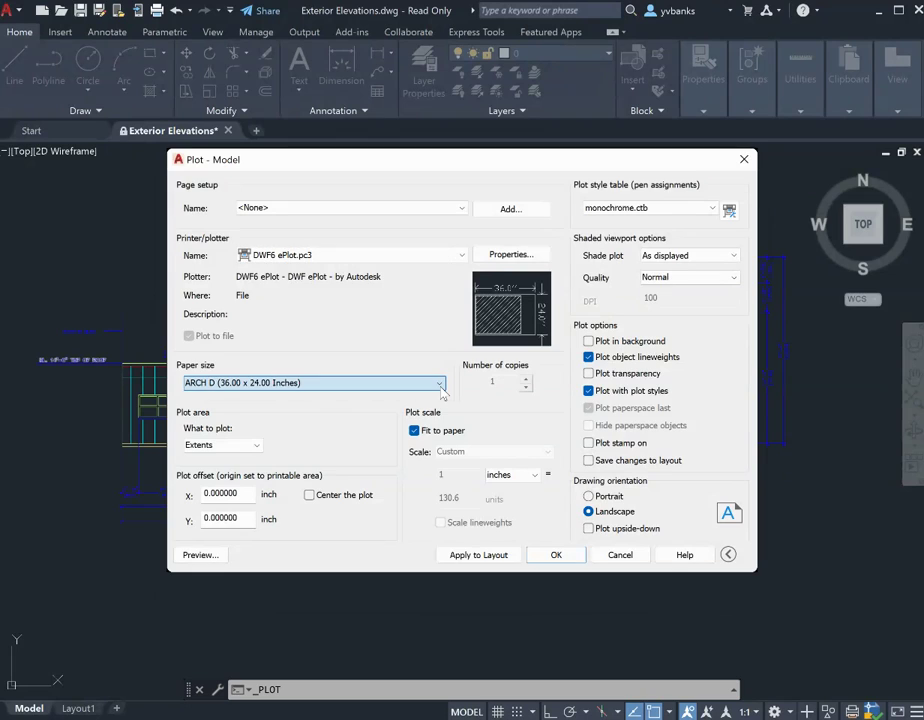
{"action": "scroll", "coordinate": [440, 388], "scroll_direction": "down", "scroll_amount": 1}
{"action": "scroll", "coordinate": [440, 388], "scroll_direction": "up", "scroll_amount": 2}
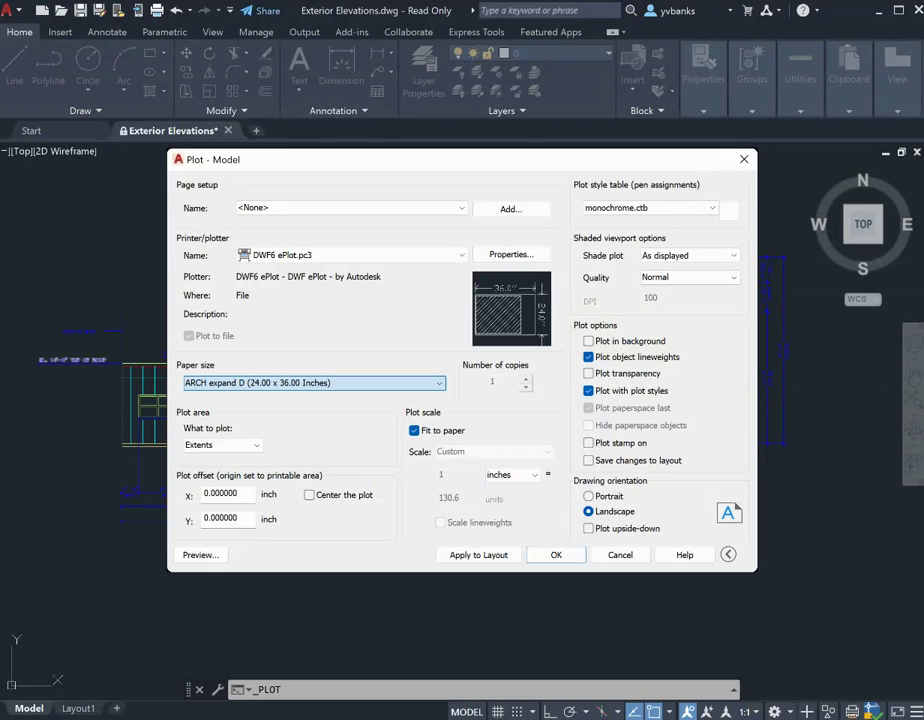
{"action": "scroll", "coordinate": [440, 383], "scroll_direction": "down", "scroll_amount": 1}
{"action": "scroll", "coordinate": [440, 383], "scroll_direction": "down", "scroll_amount": 1}
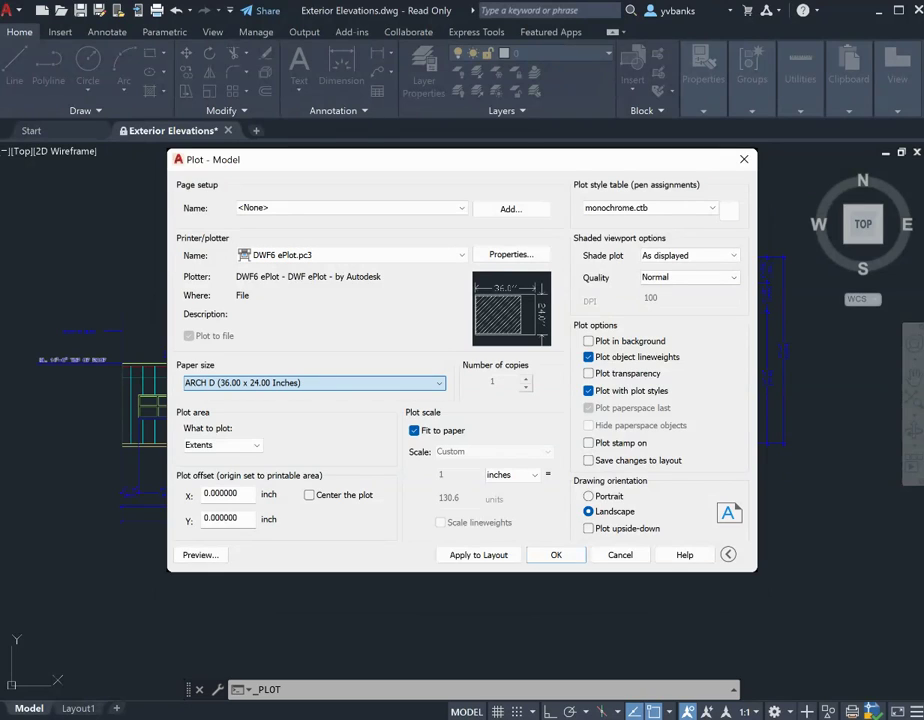
{"action": "scroll", "coordinate": [440, 383], "scroll_direction": "down", "scroll_amount": 1}
{"action": "scroll", "coordinate": [440, 383], "scroll_direction": "up", "scroll_amount": 2}
{"action": "scroll", "coordinate": [440, 383], "scroll_direction": "up", "scroll_amount": 3}
{"action": "scroll", "coordinate": [440, 383], "scroll_direction": "up", "scroll_amount": 2}
{"action": "scroll", "coordinate": [440, 383], "scroll_direction": "down", "scroll_amount": 3}
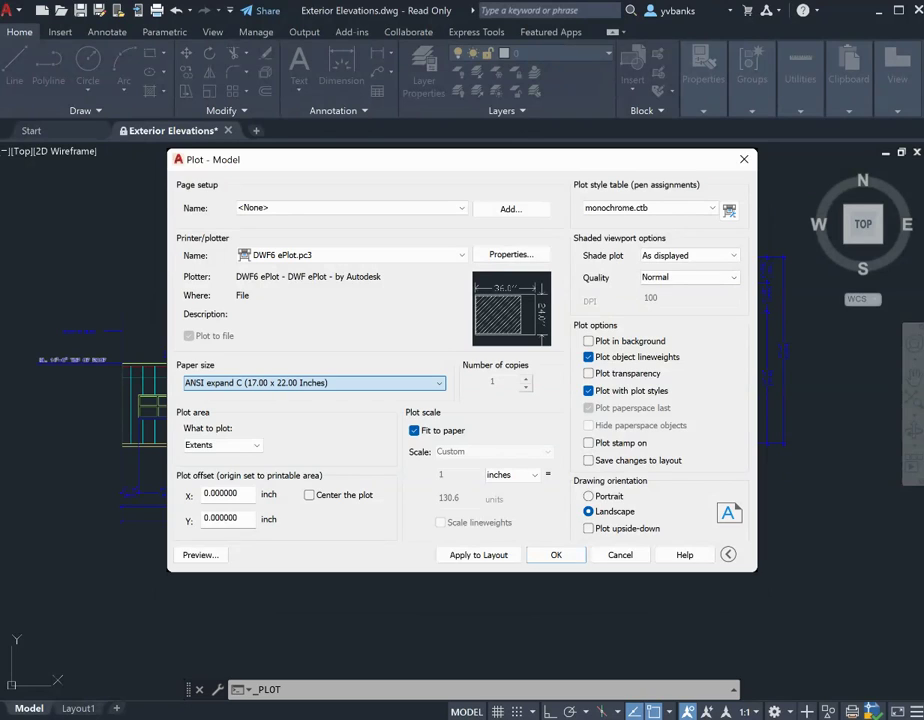
{"action": "scroll", "coordinate": [440, 383], "scroll_direction": "up", "scroll_amount": 3}
{"action": "scroll", "coordinate": [440, 383], "scroll_direction": "up", "scroll_amount": 1}
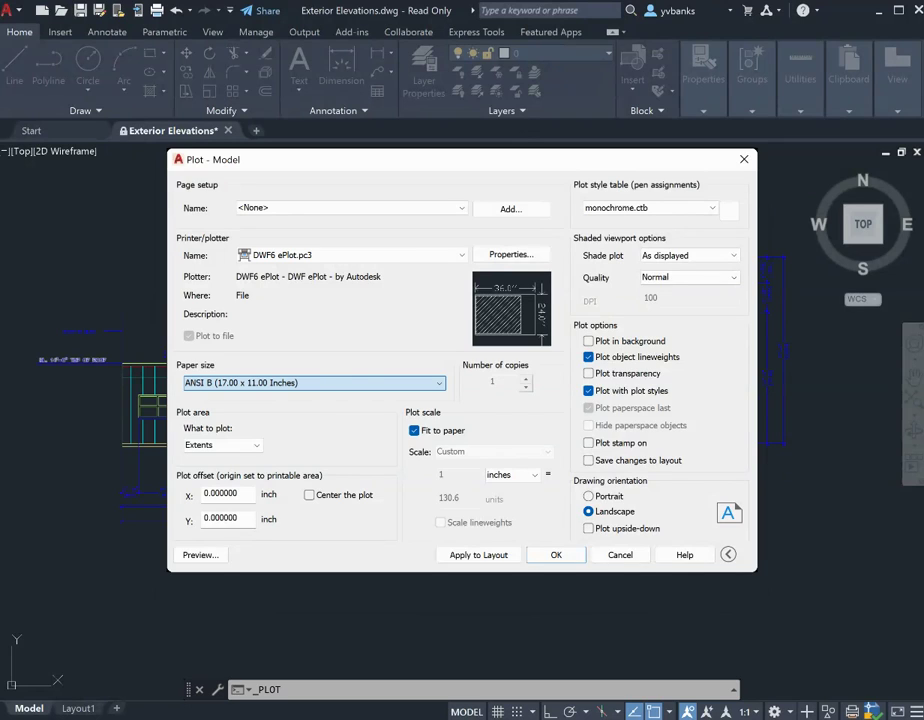
{"action": "scroll", "coordinate": [367, 363], "scroll_direction": "down", "scroll_amount": 6}
{"action": "scroll", "coordinate": [377, 314], "scroll_direction": "up", "scroll_amount": 3}
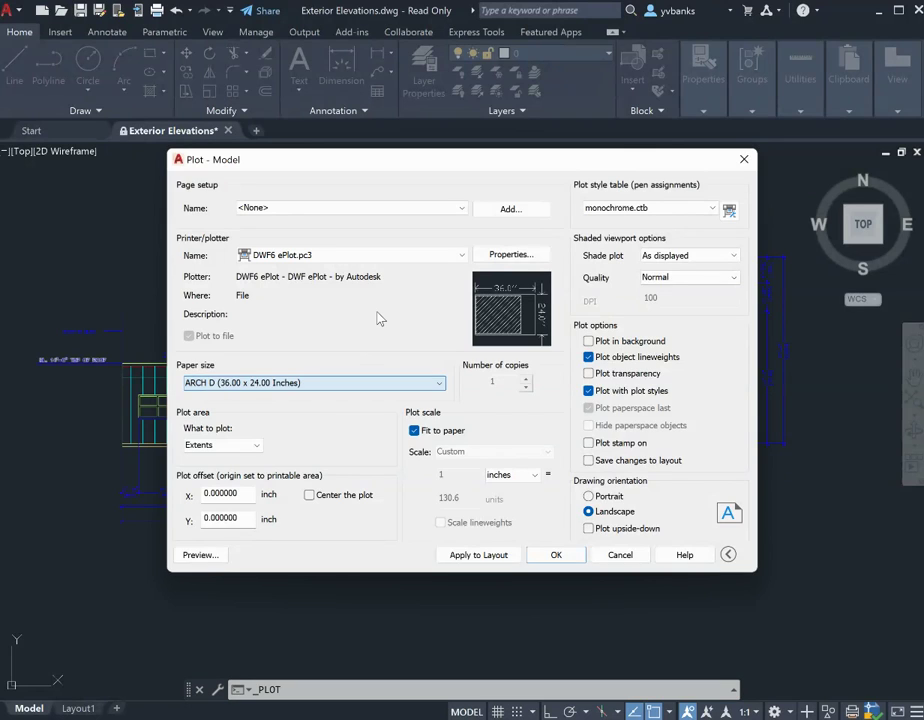
Set the plot area to a Window picked around the whole front elevation, dimensions and notes.
{"action": "left_click", "coordinate": [257, 445]}
{"action": "left_click", "coordinate": [220, 497]}
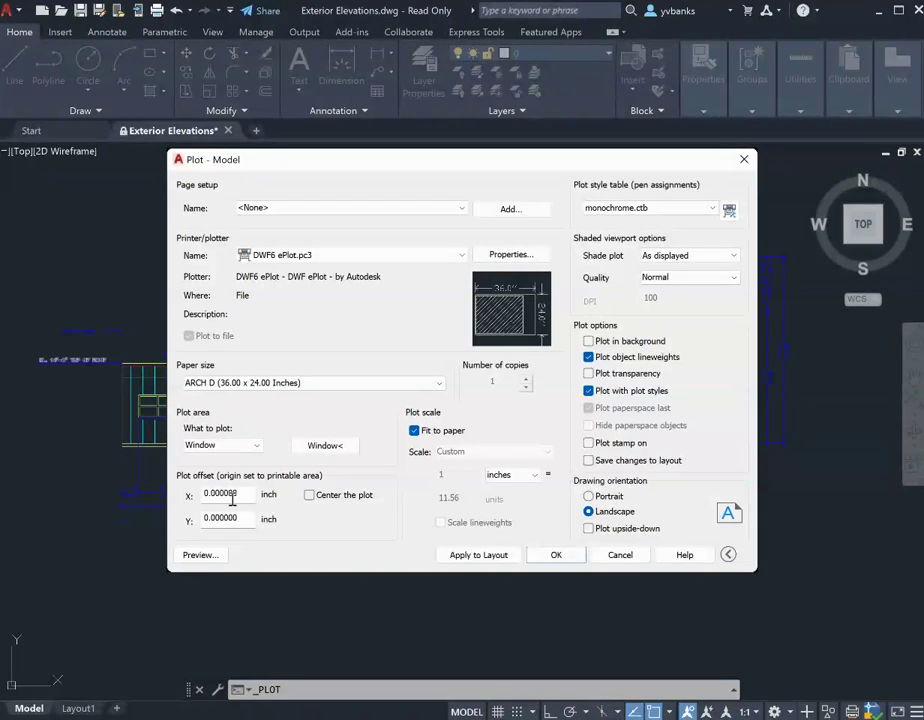
{"action": "left_click", "coordinate": [327, 446]}
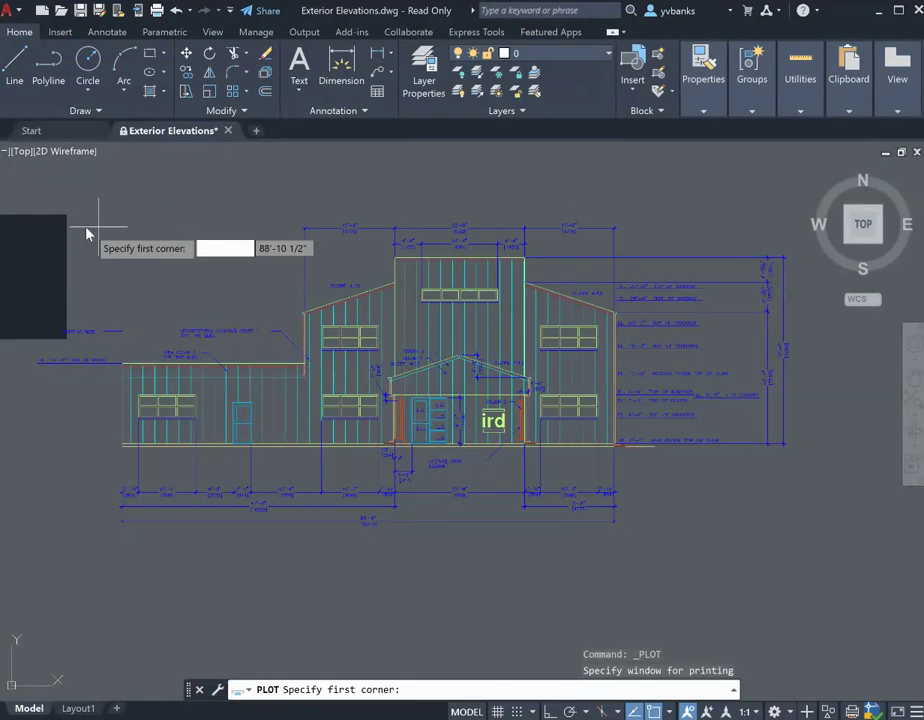
{"action": "left_click", "coordinate": [27, 214]}
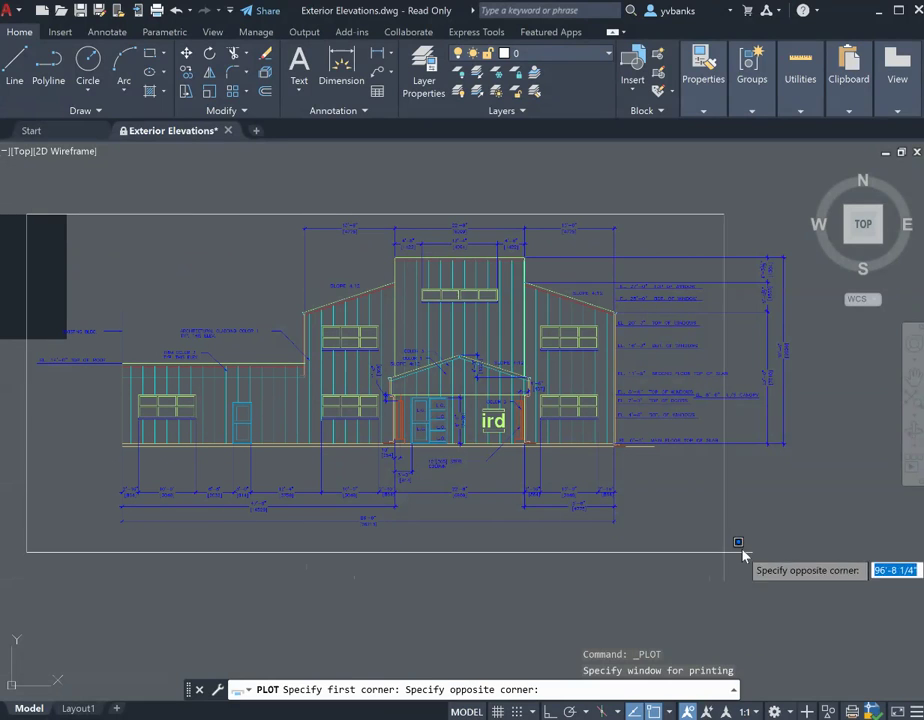
{"action": "left_click", "coordinate": [823, 540]}
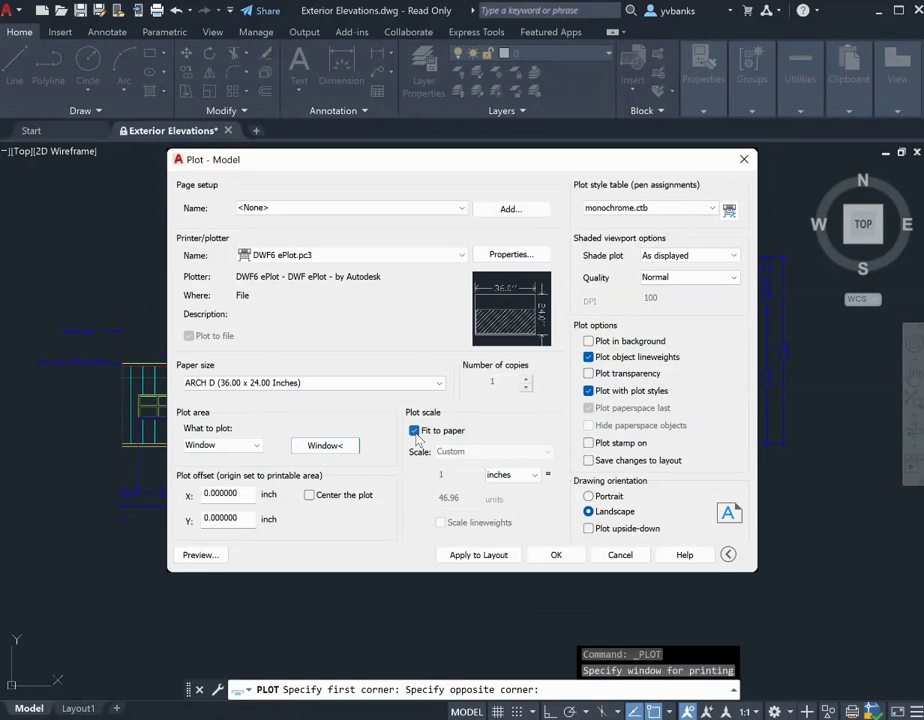
Turn off Fit to paper and set the plot scale to 1/4" = 1'-0".
{"action": "left_click", "coordinate": [415, 432]}
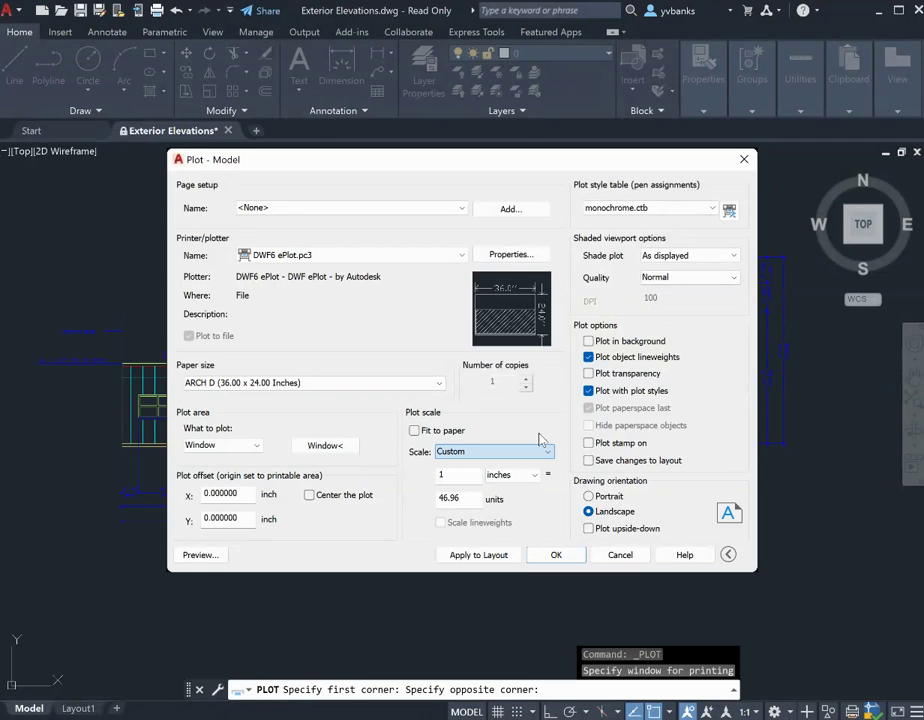
{"action": "key", "text": "Down"}
{"action": "key", "text": "Down"}
{"action": "key", "text": "Down"}
{"action": "key", "text": "Up"}
{"action": "type", "text": "1/4"}
{"action": "key", "text": "Tab"}
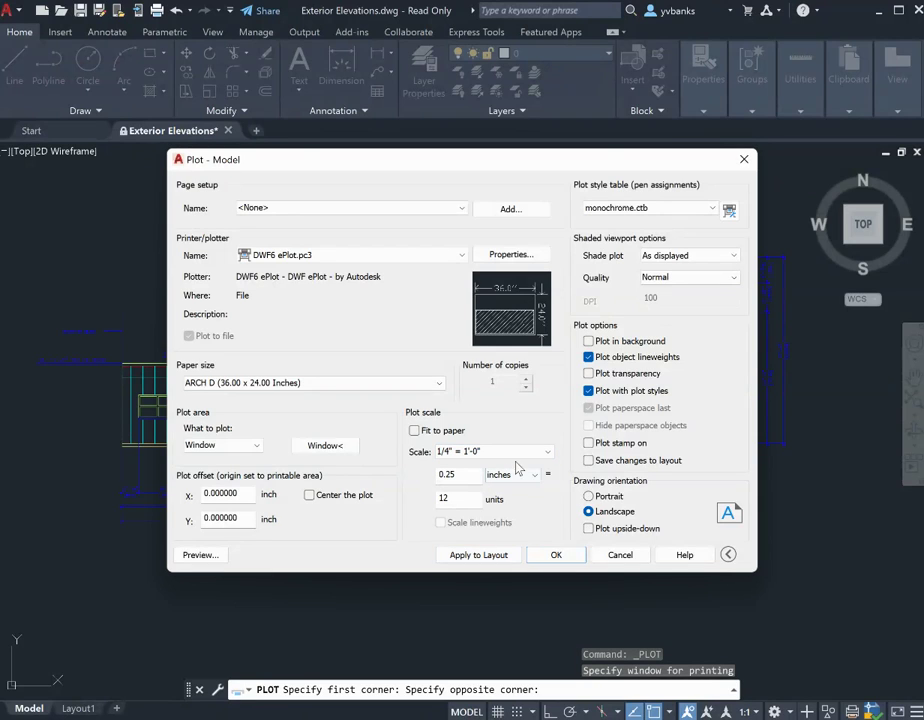
Enable 'Center the plot' under Plot offset.
{"action": "left_click", "coordinate": [310, 496]}
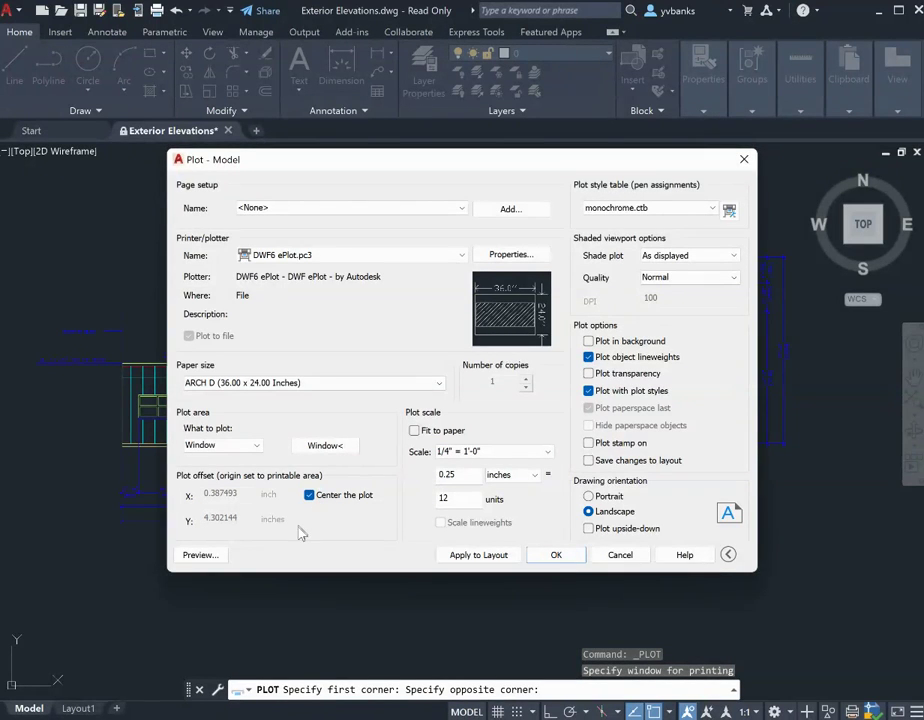
{"action": "left_click", "coordinate": [310, 495]}
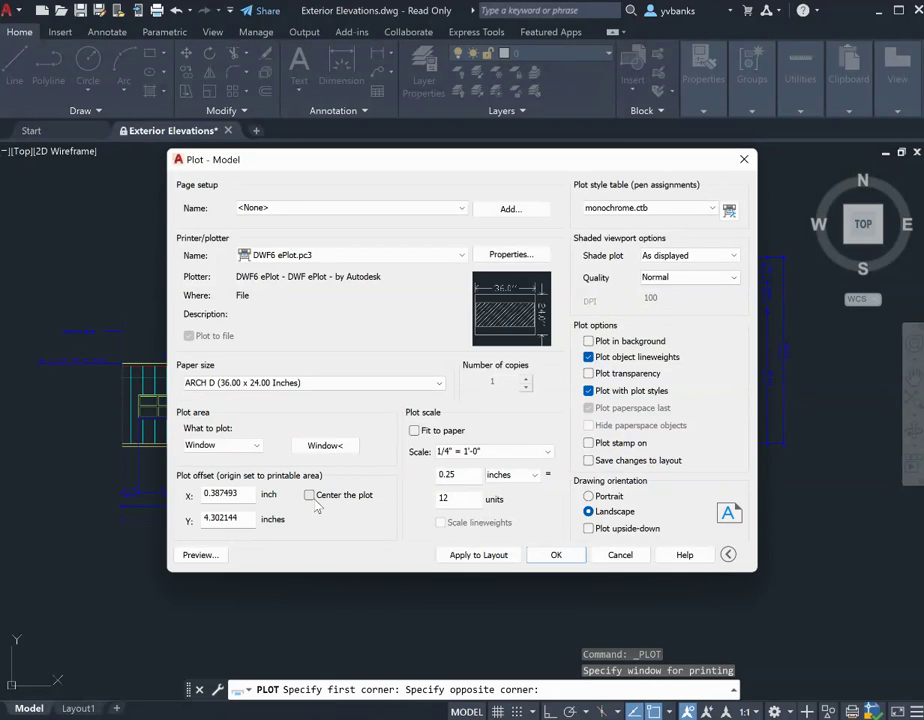
{"action": "left_click", "coordinate": [310, 495]}
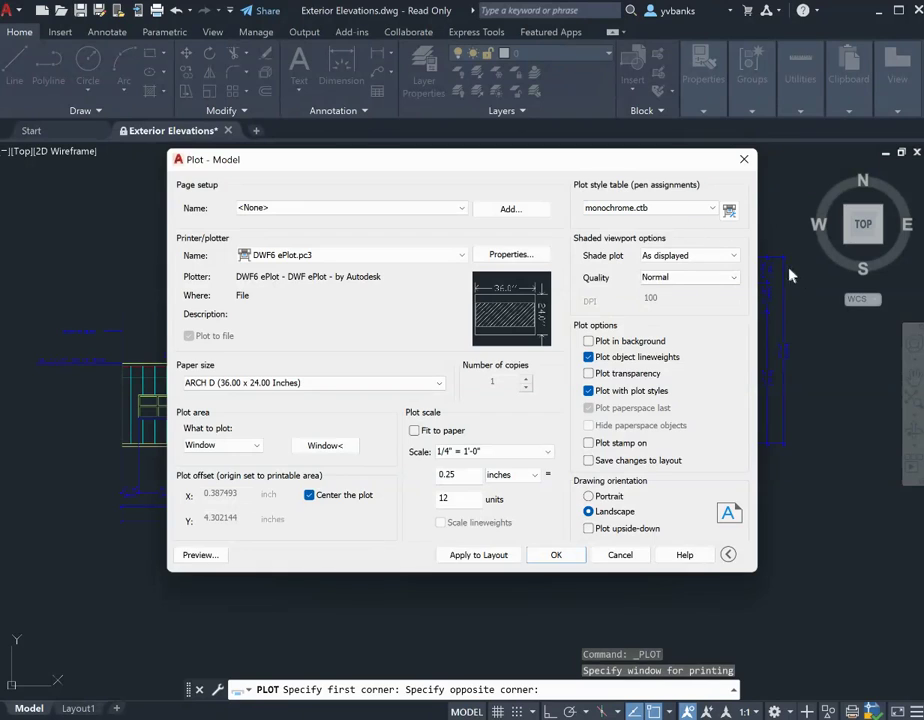
Choose monochrome.ctb as the plot style table and assign it to all layouts.
{"action": "left_click", "coordinate": [713, 213]}
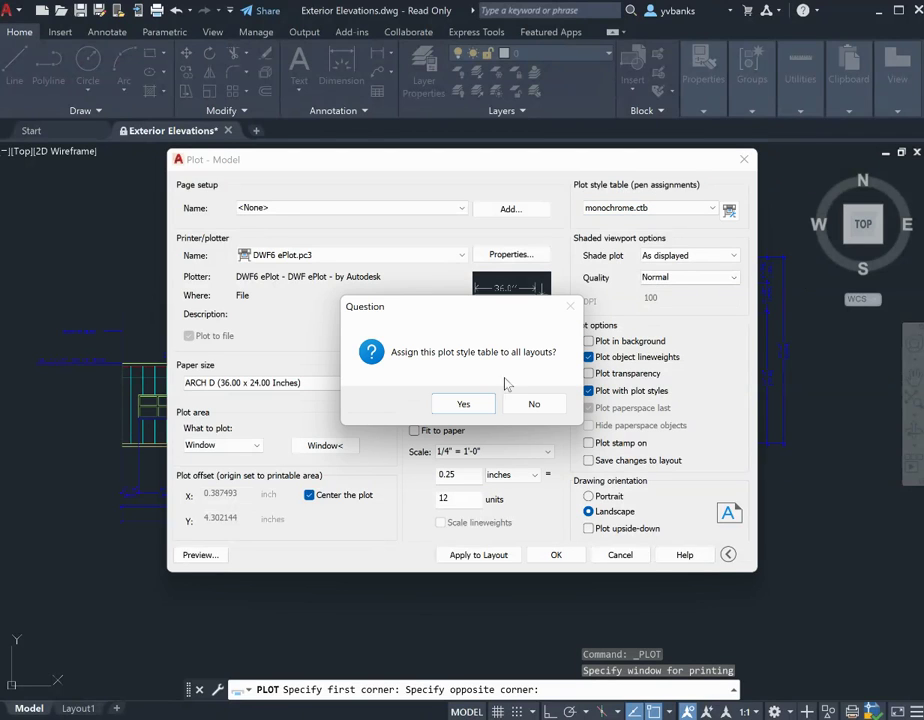
{"action": "left_click", "coordinate": [465, 404]}
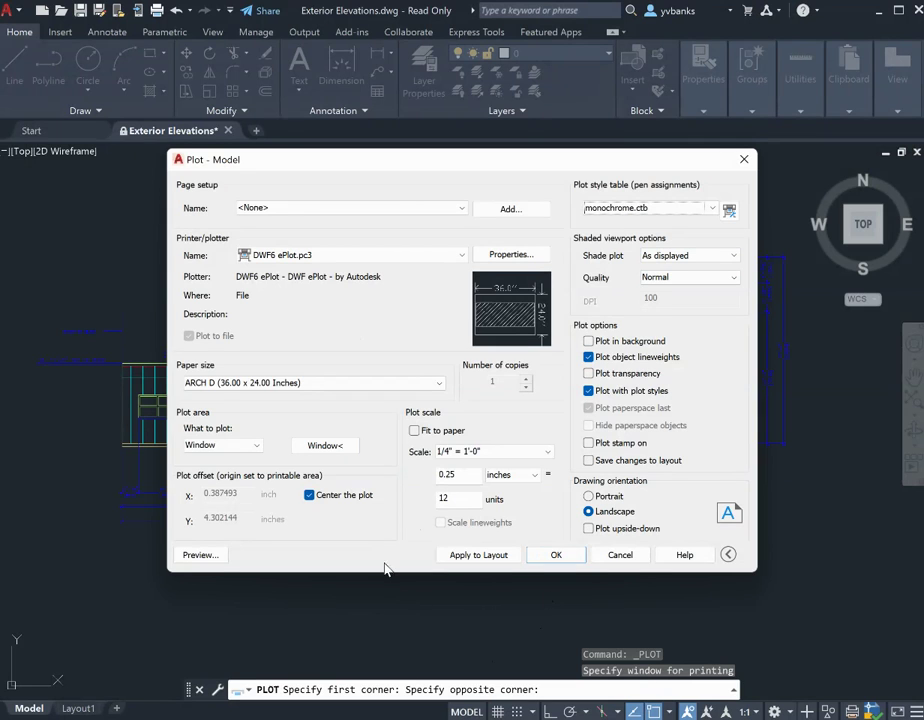
Preview the plot, continuing past the annotation scale mismatch warning.
{"action": "left_click", "coordinate": [199, 555]}
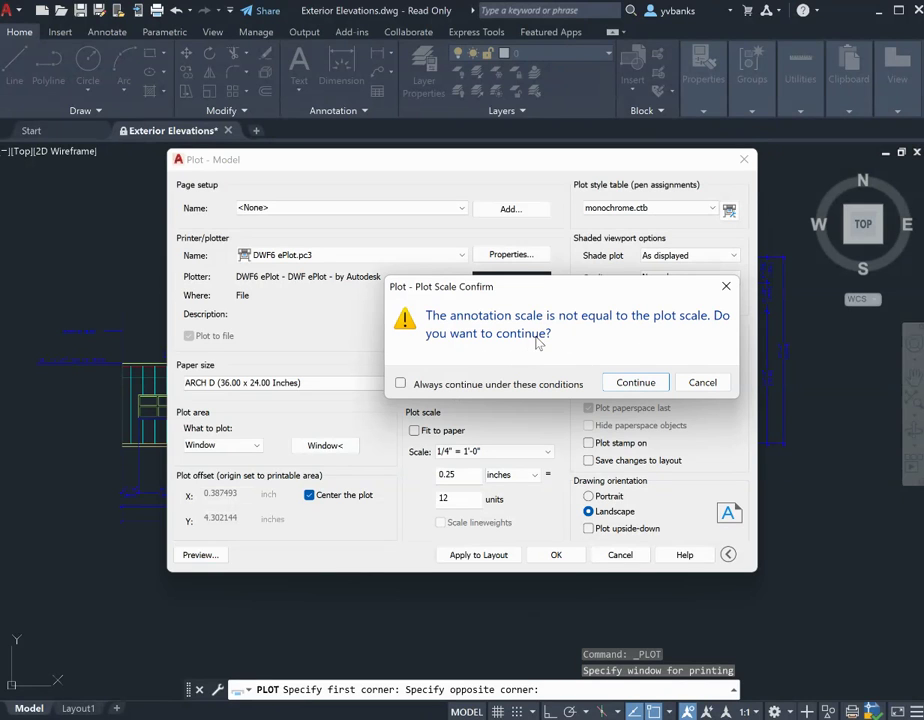
{"action": "left_click", "coordinate": [652, 385]}
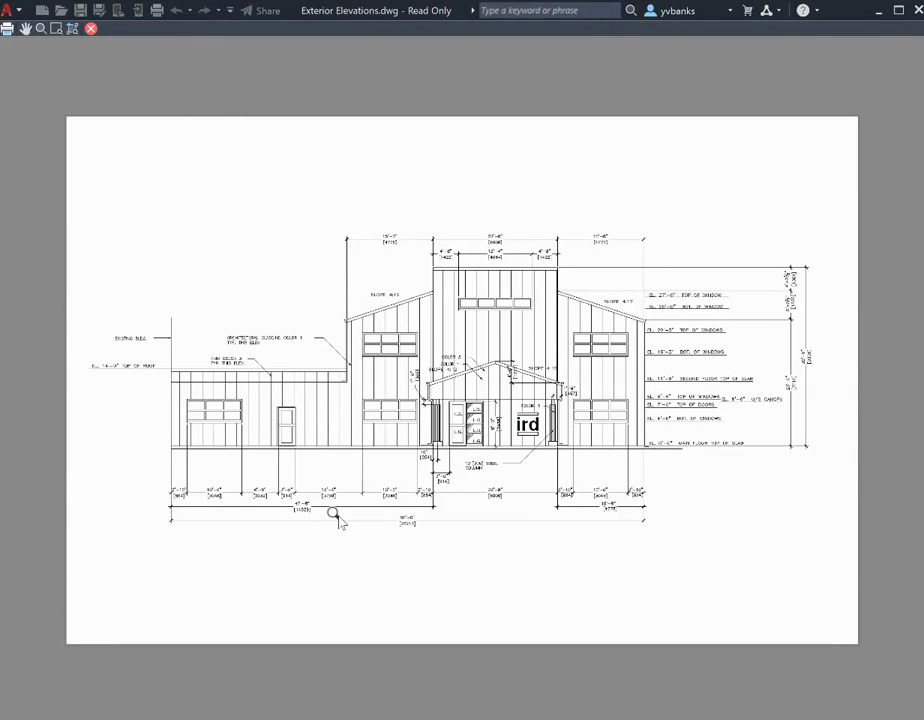
Close the preview and return to the fully expanded Plot - Model dialog.
{"action": "left_click", "coordinate": [90, 29]}
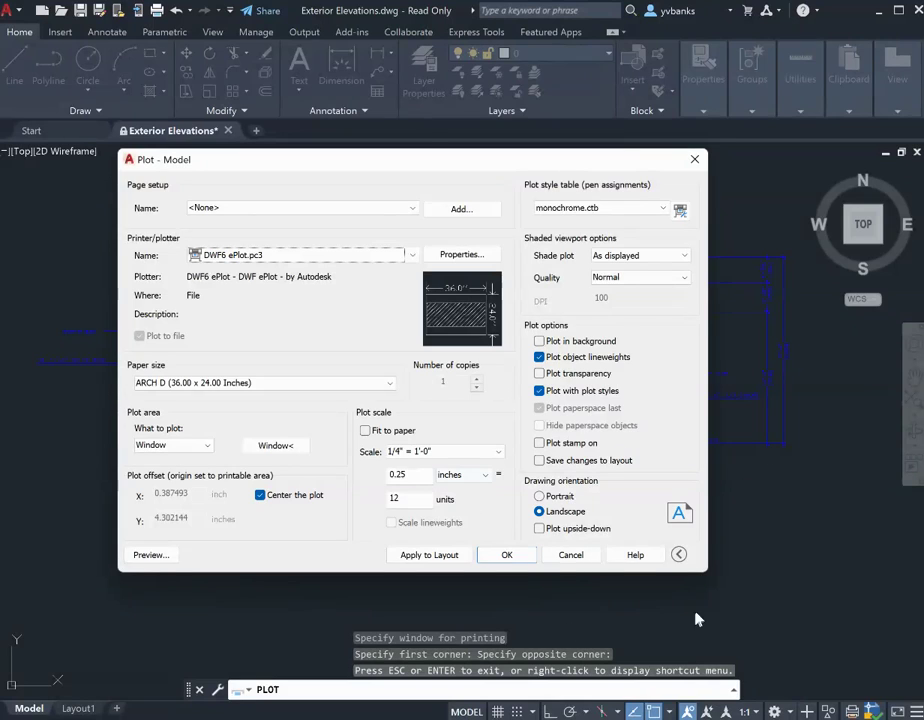
{"action": "left_click", "coordinate": [680, 555]}
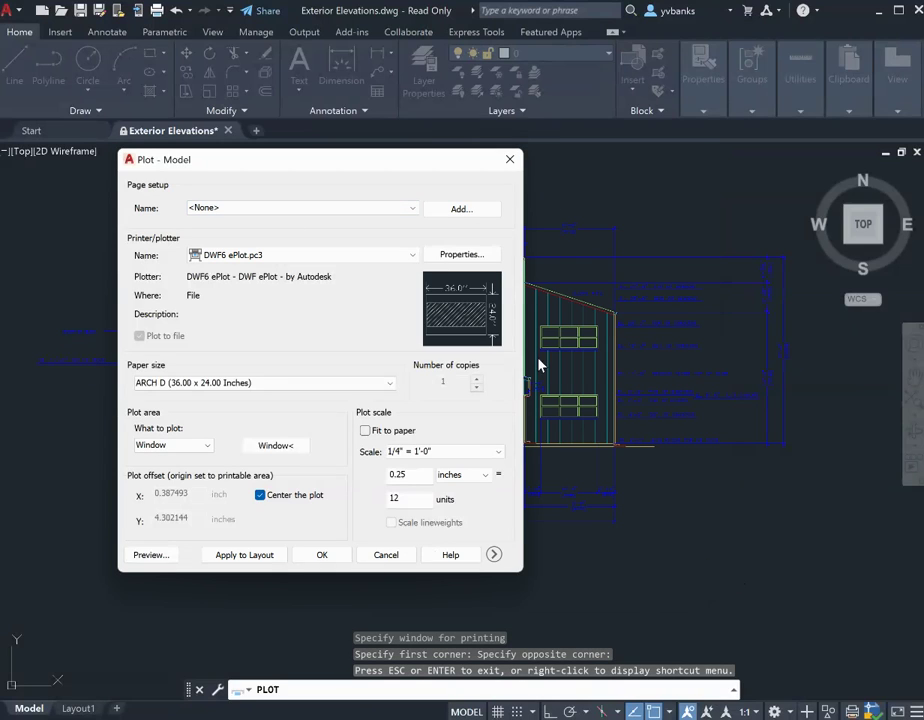
{"action": "left_click", "coordinate": [494, 555]}
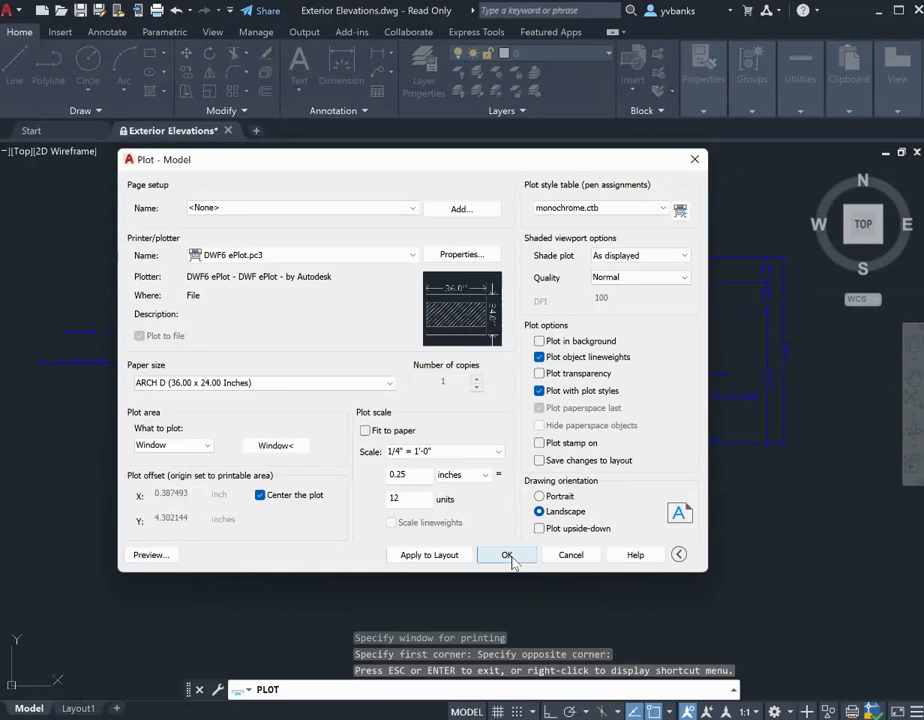
Plot to Exterior Elevations-Model.dwf in Documents, accepting the annotation scale warning.
{"action": "left_click", "coordinate": [510, 558]}
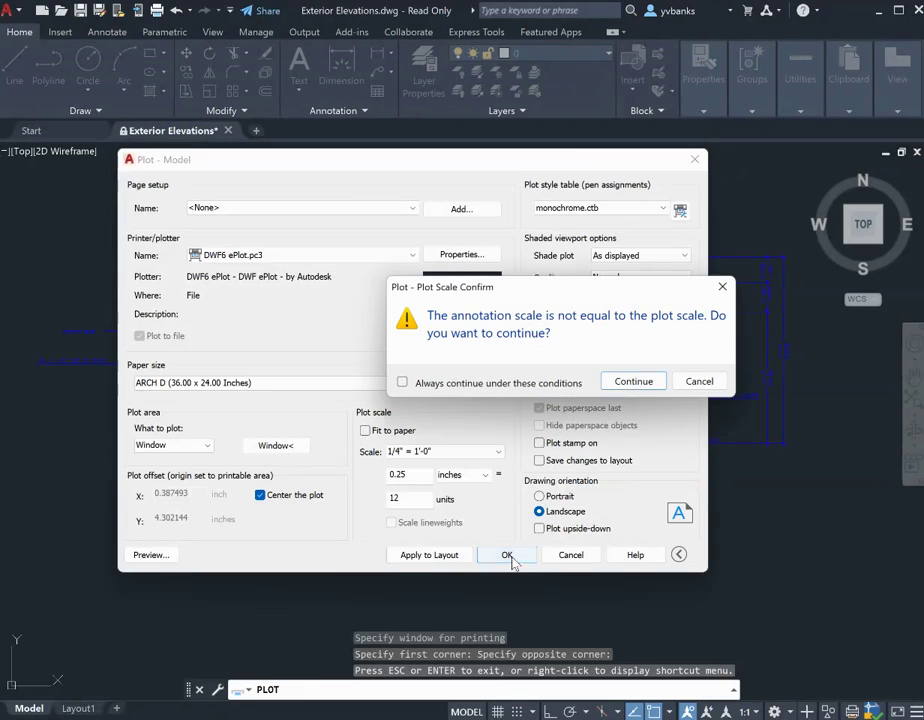
{"action": "left_click", "coordinate": [633, 382]}
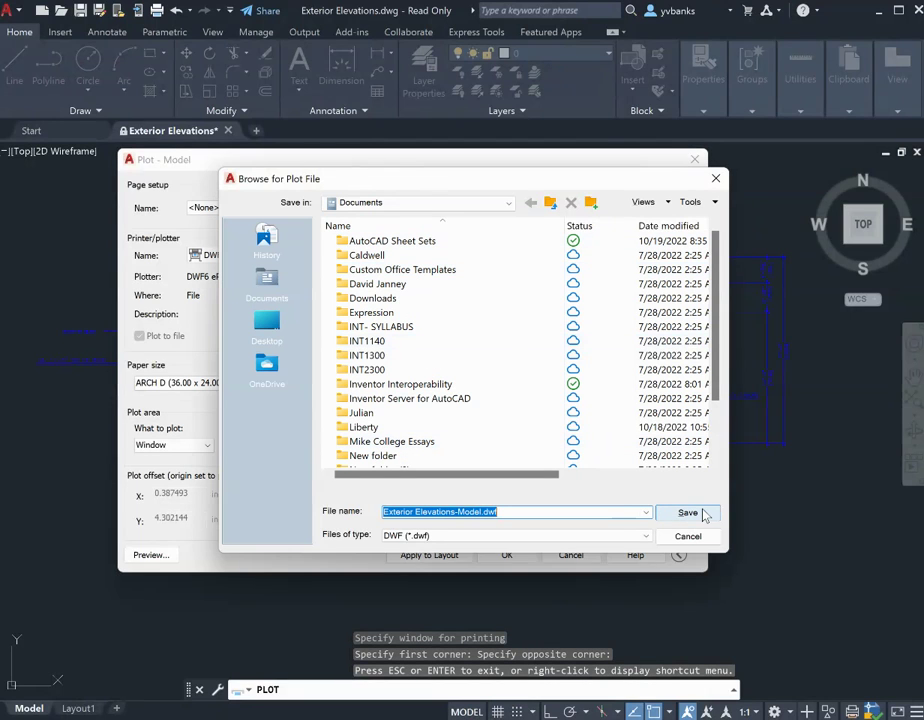
{"action": "left_click", "coordinate": [704, 514]}
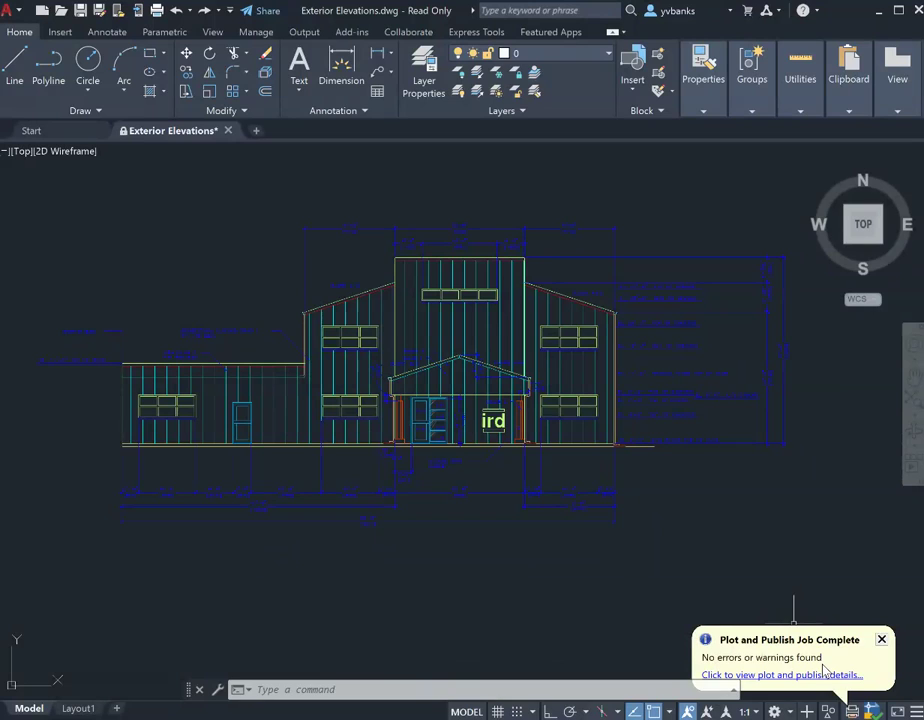
Close the job-complete notice and zoom in and out on the elevation.
{"action": "left_click", "coordinate": [881, 639]}
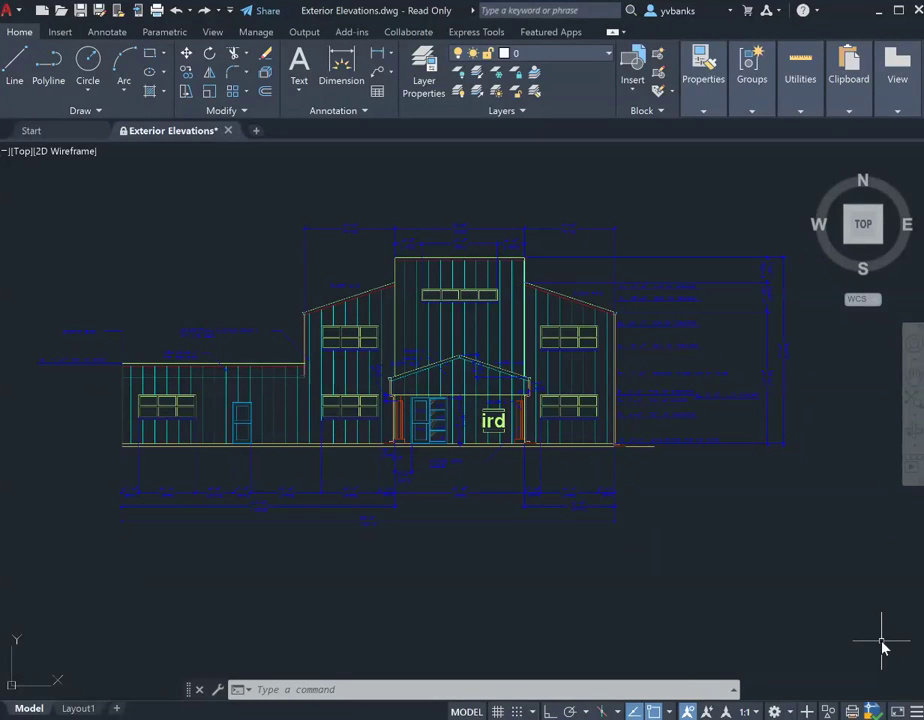
{"action": "scroll", "coordinate": [211, 464], "scroll_direction": "up", "scroll_amount": 2}
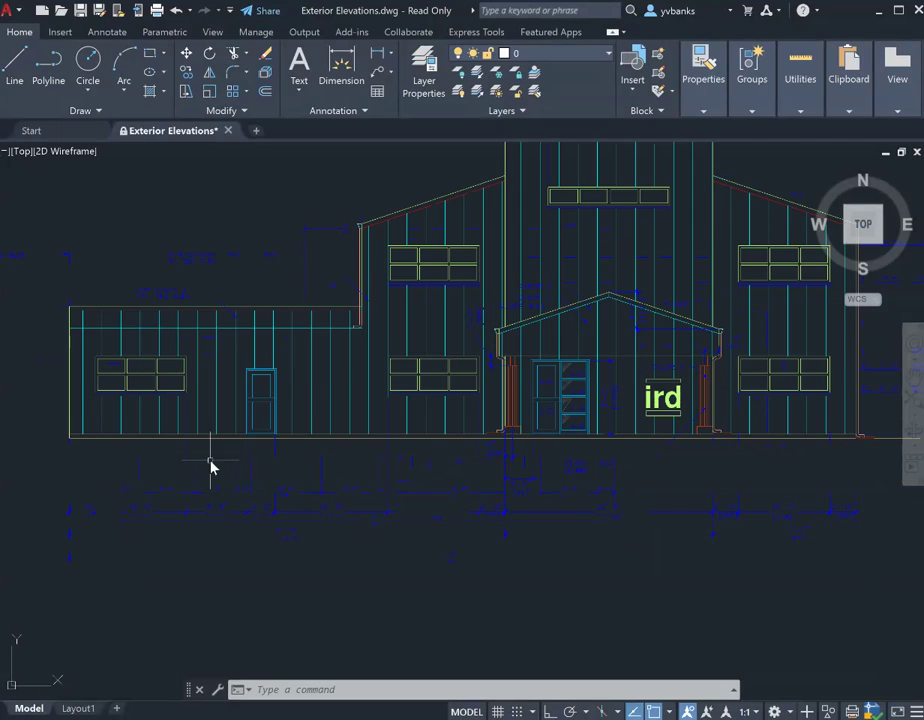
{"action": "scroll", "coordinate": [211, 464], "scroll_direction": "up", "scroll_amount": 2}
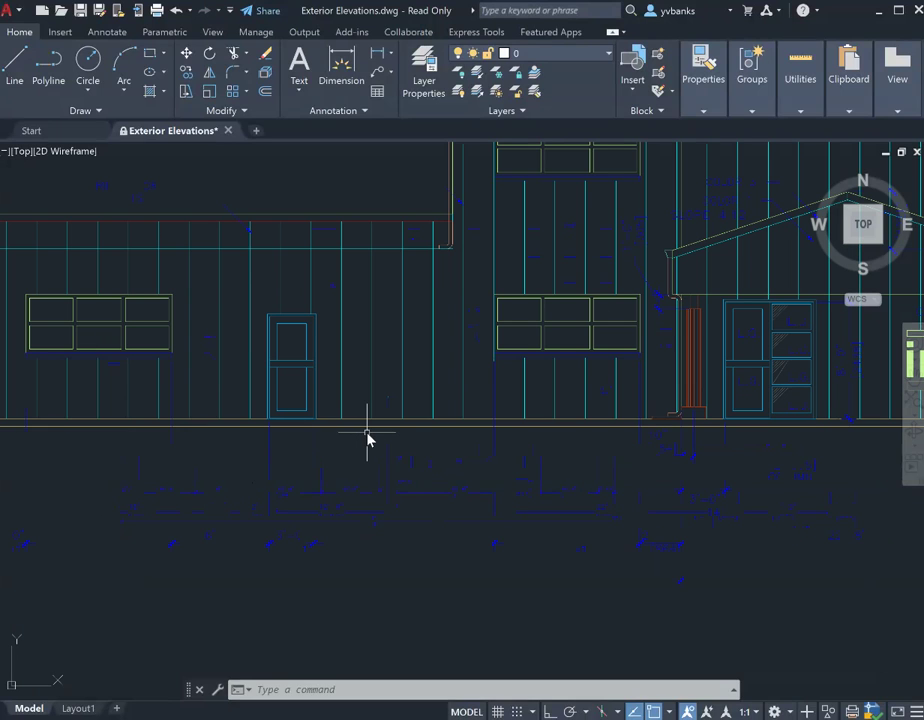
{"action": "scroll", "coordinate": [367, 440], "scroll_direction": "down", "scroll_amount": 3}
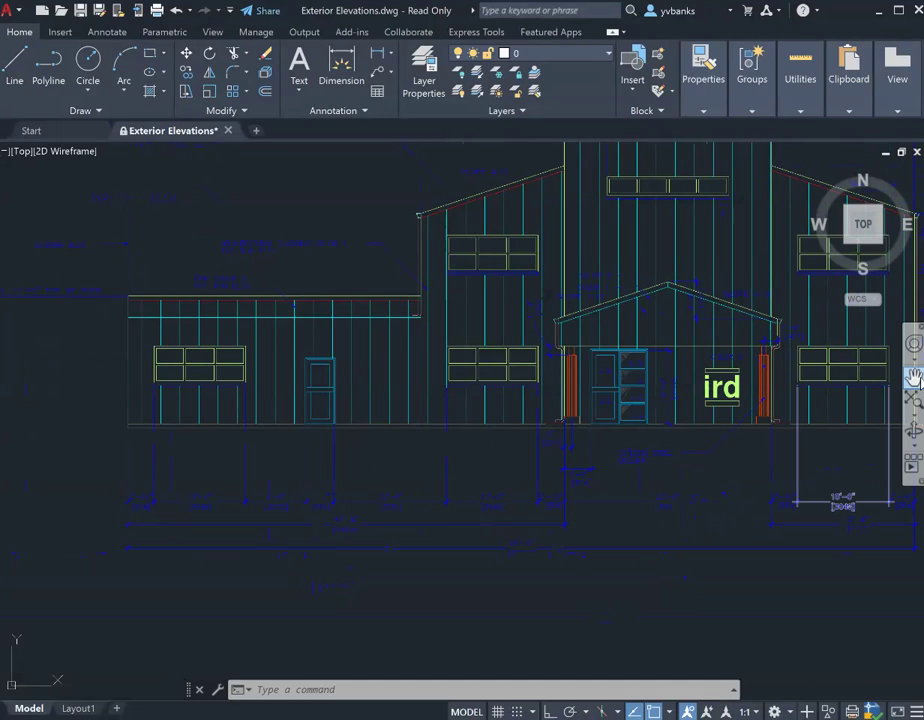
Pan the elevation left and slightly down to reframe the drawing.
{"action": "left_click", "coordinate": [913, 377]}
{"action": "left_click_drag", "start_coordinate": [815, 377], "coordinate": [671, 414]}
{"action": "scroll", "coordinate": [671, 414], "scroll_direction": "down", "scroll_amount": 3}
{"action": "key", "text": "Escape"}
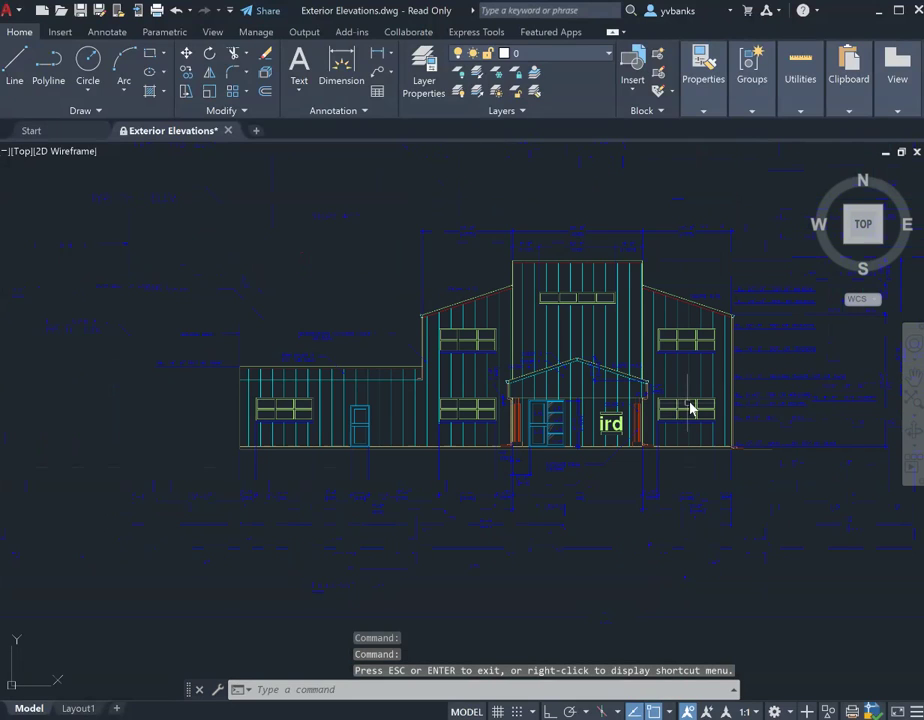
{"action": "left_click", "coordinate": [910, 377]}
{"action": "left_click_drag", "start_coordinate": [767, 389], "coordinate": [676, 389]}
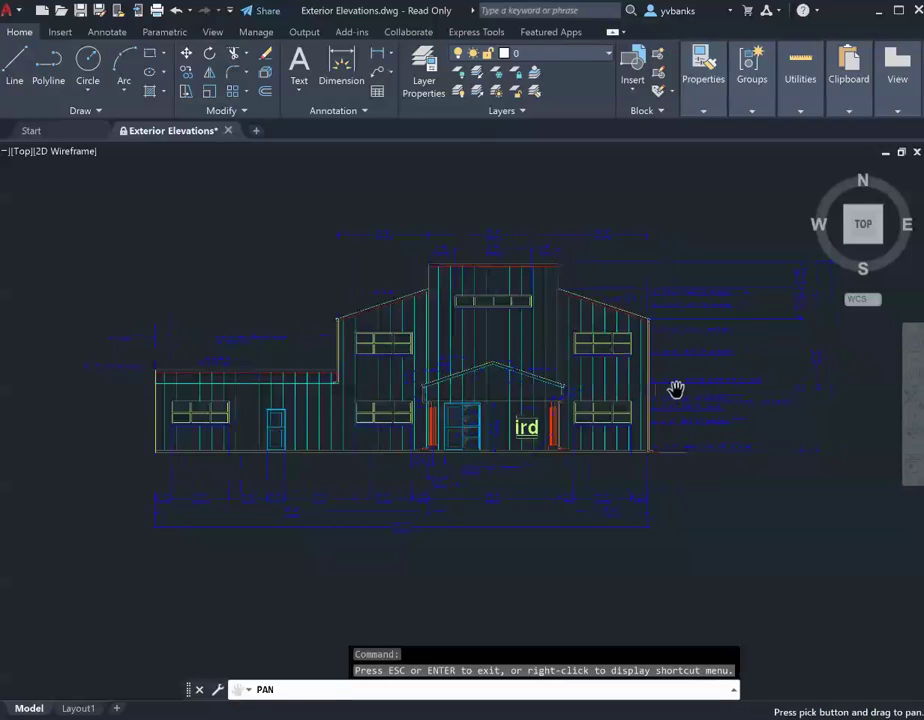
{"action": "key", "text": "Escape"}
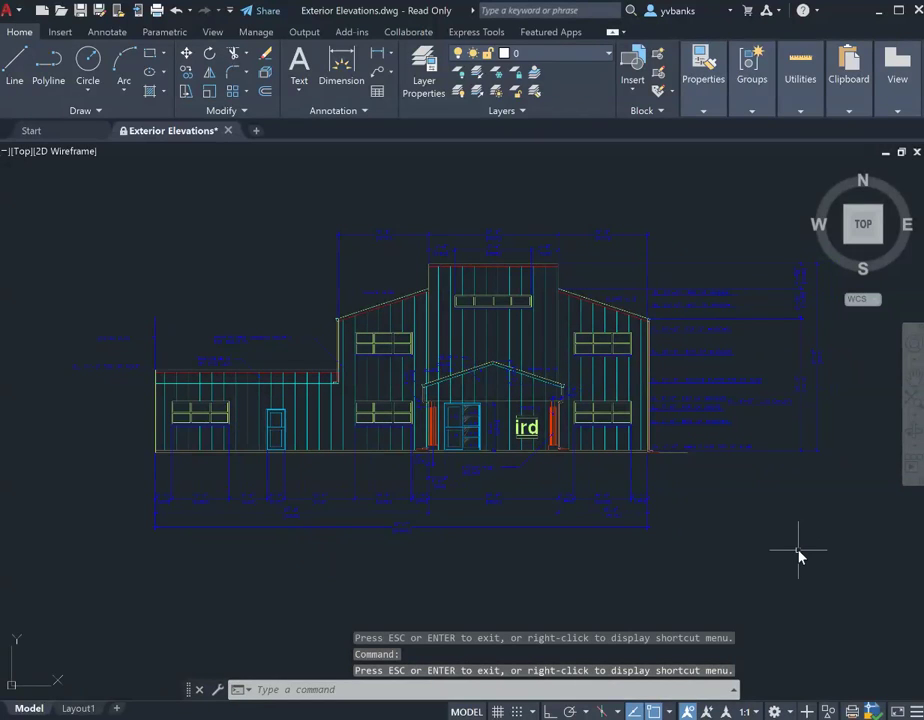